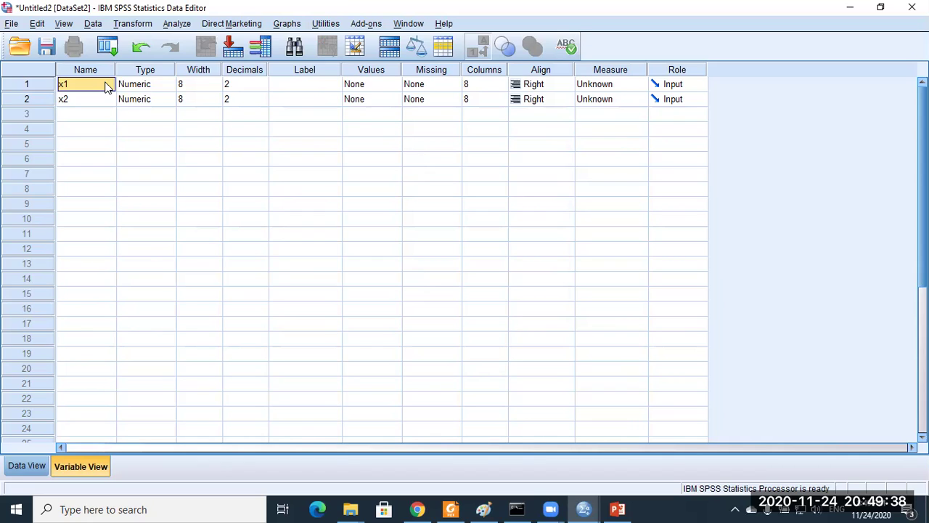
Label the variable x1 as "x1 refers to gender".
left_click(312, 86)
type("x")
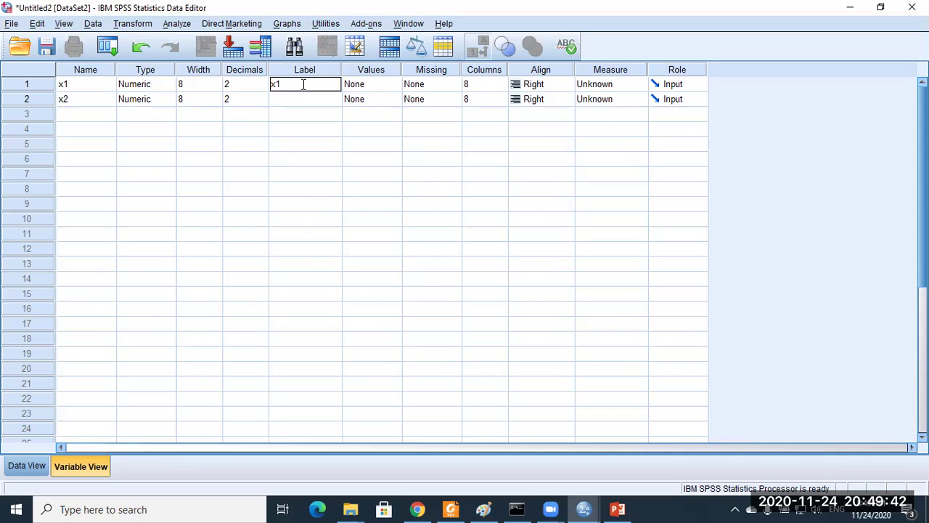
type("1 refers to gender")
key("Return")
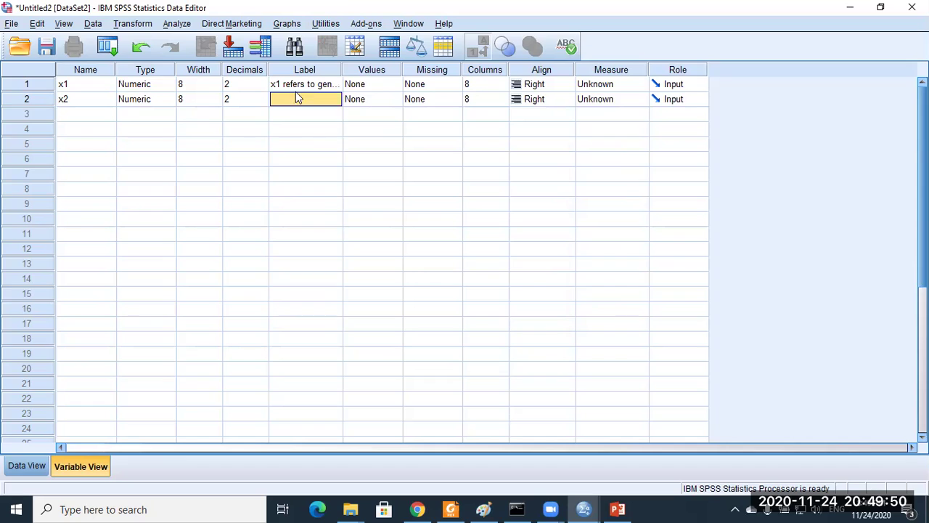
Label the variable x2 as "x2 refers to salary company x".
left_click(293, 95)
type("x2 ")
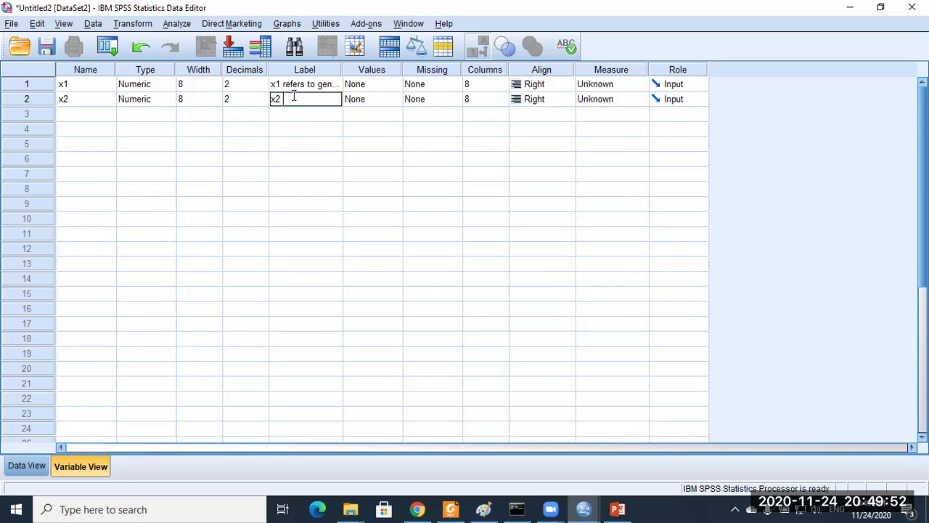
type("refers to salary com")
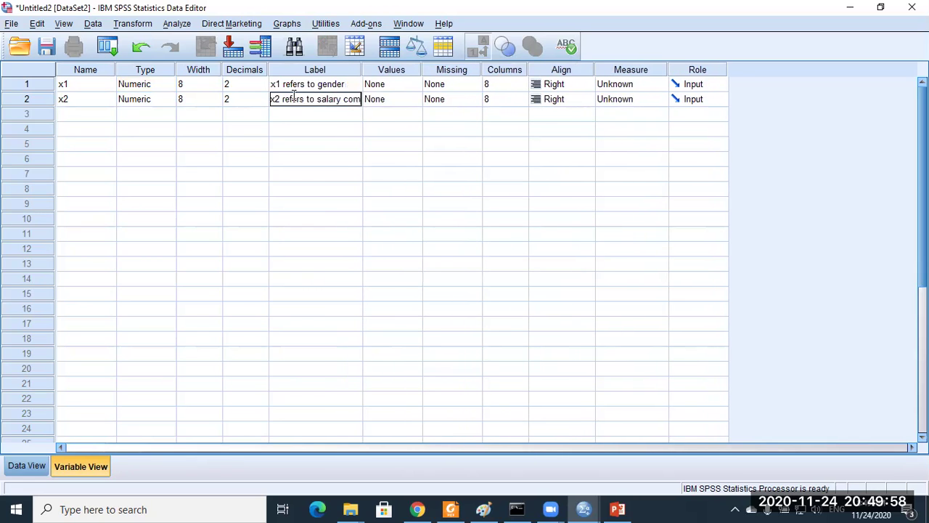
type("pany x")
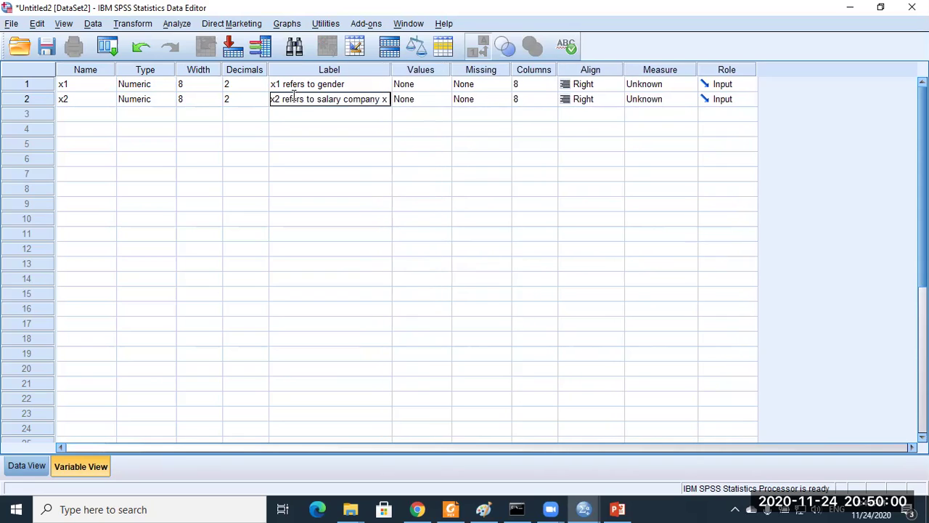
key("Return")
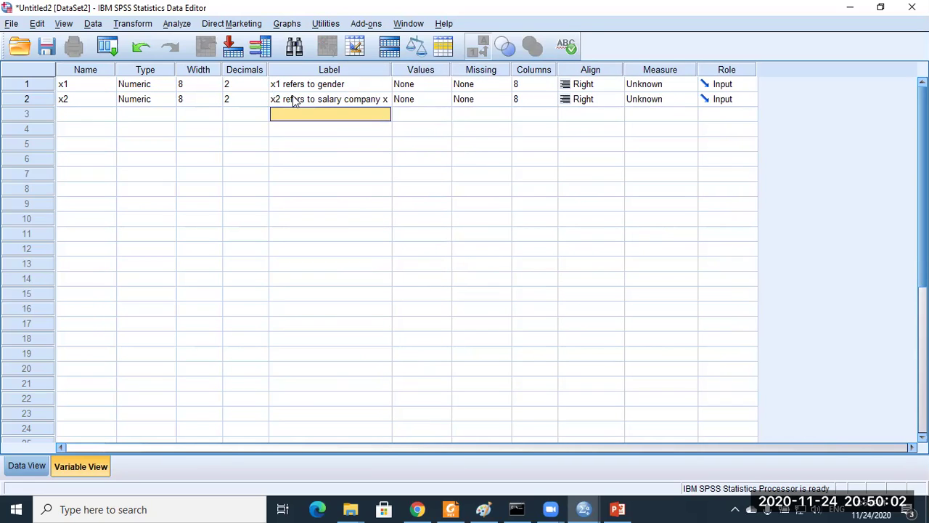
Add a value label to x1 that defines 0 as "Male".
left_click(389, 85)
left_click(411, 85)
left_click(442, 85)
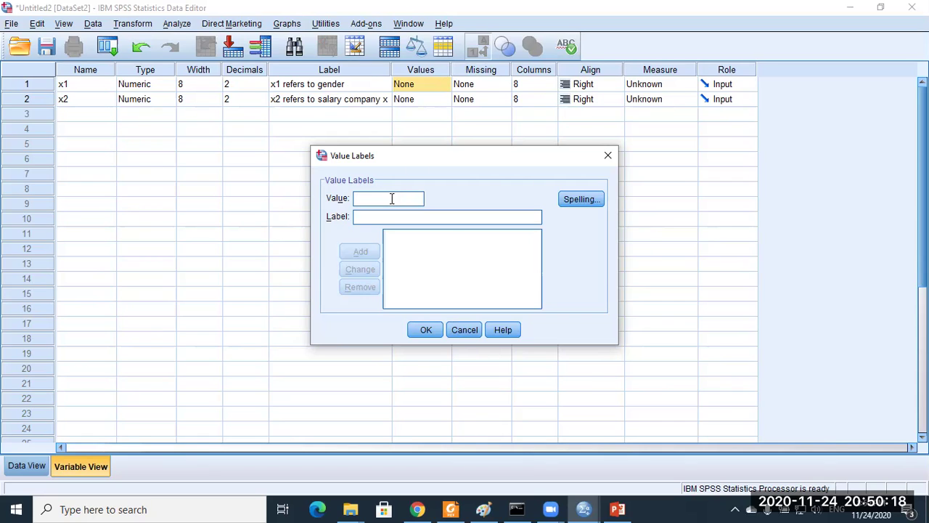
type("0")
left_click(390, 216)
type("mal")
key("BackSpace")
key("BackSpace")
key("BackSpace")
type("Male")
left_click(374, 251)
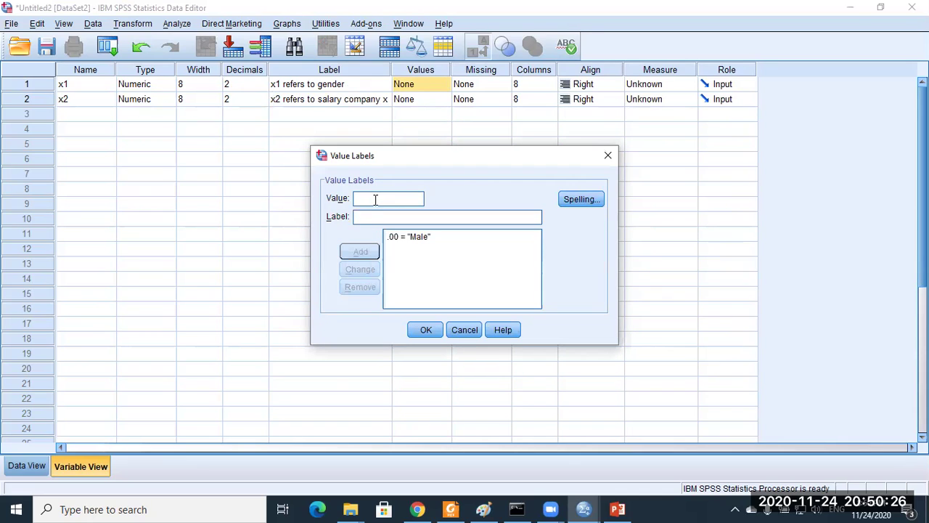
Add a second value label to x1 defining 1 as "Fmale" and apply the value labels.
type("1")
type("Fmale")
left_click(355, 259)
left_click(426, 330)
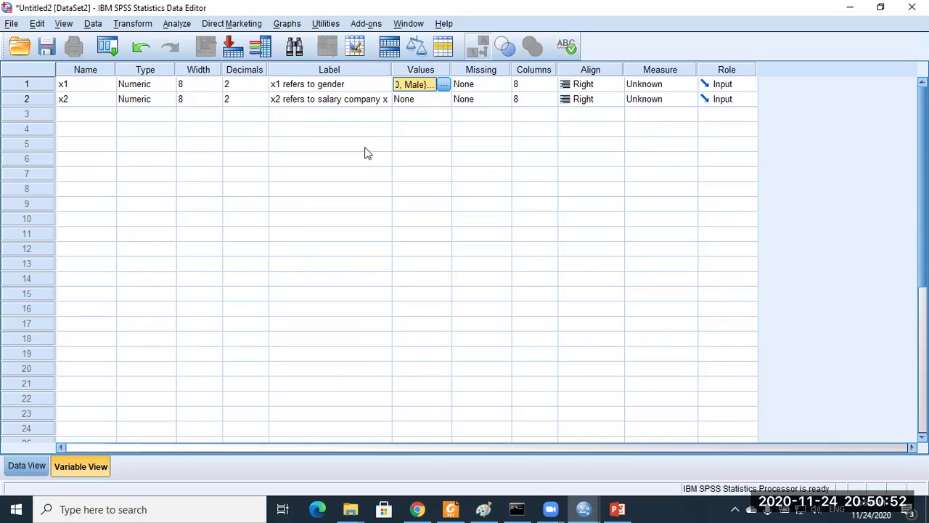
left_click(476, 87)
left_click(503, 85)
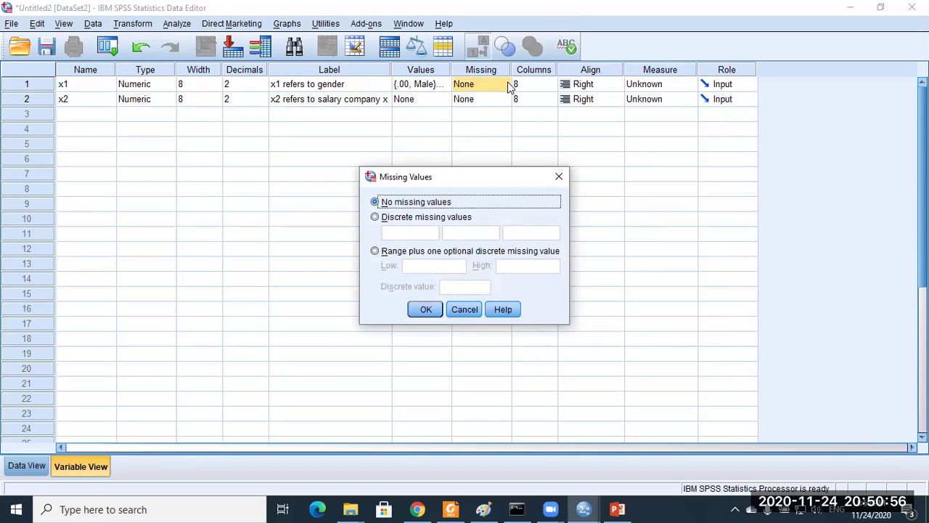
left_click(397, 219)
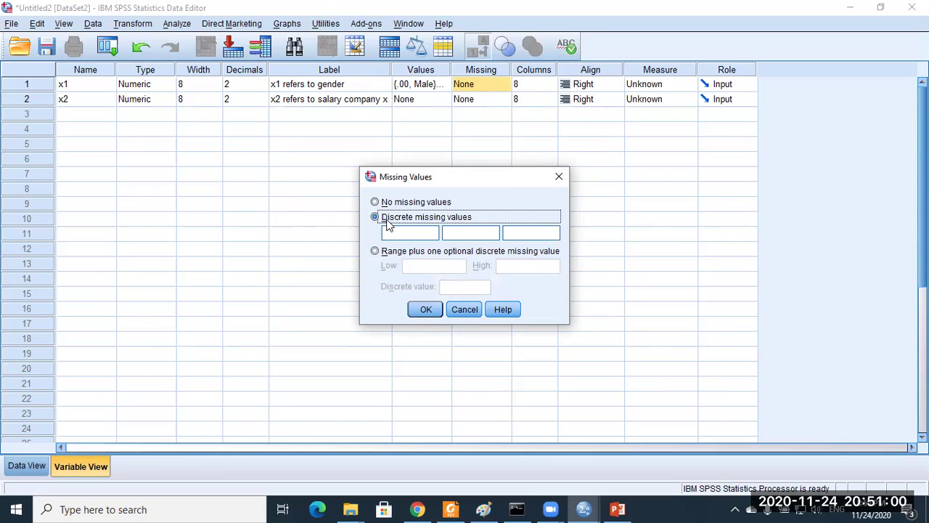
left_click(389, 232)
left_click(457, 233)
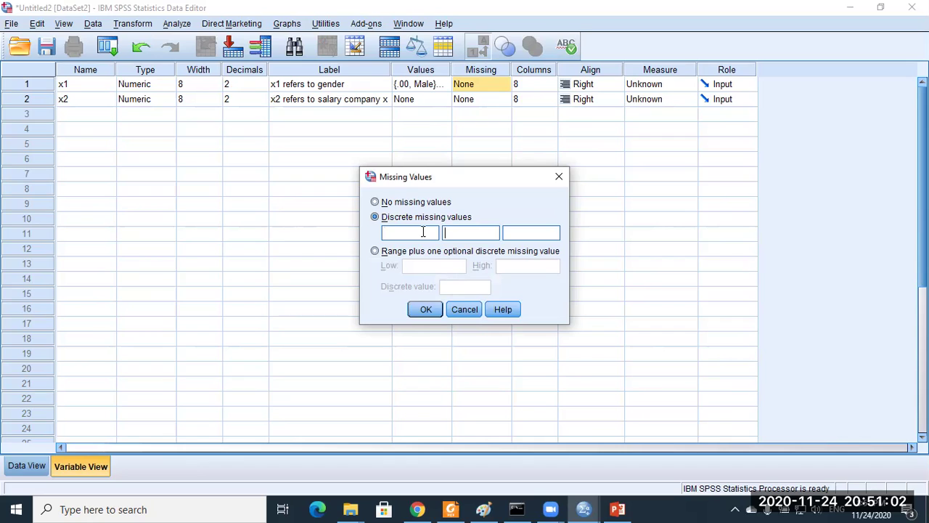
left_click(557, 178)
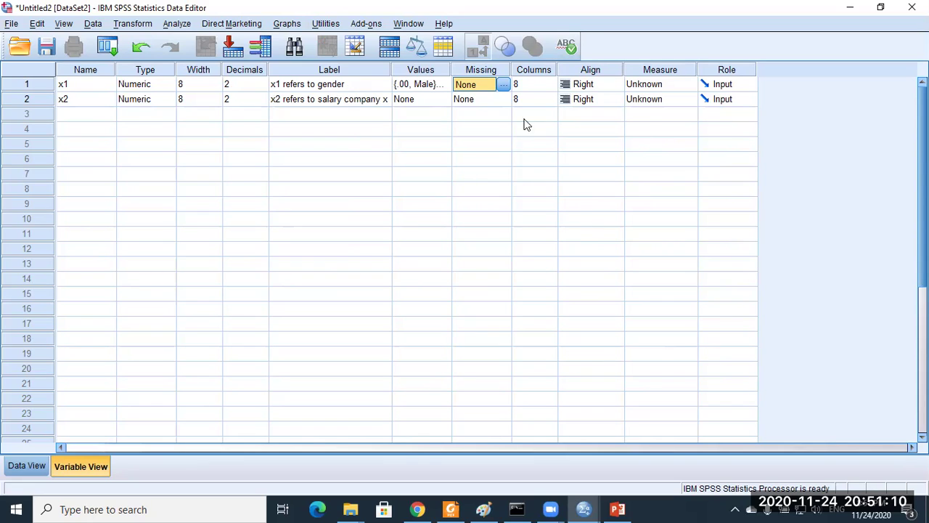
Set x1's alignment to Center and its measurement level to Scale.
left_click(531, 87)
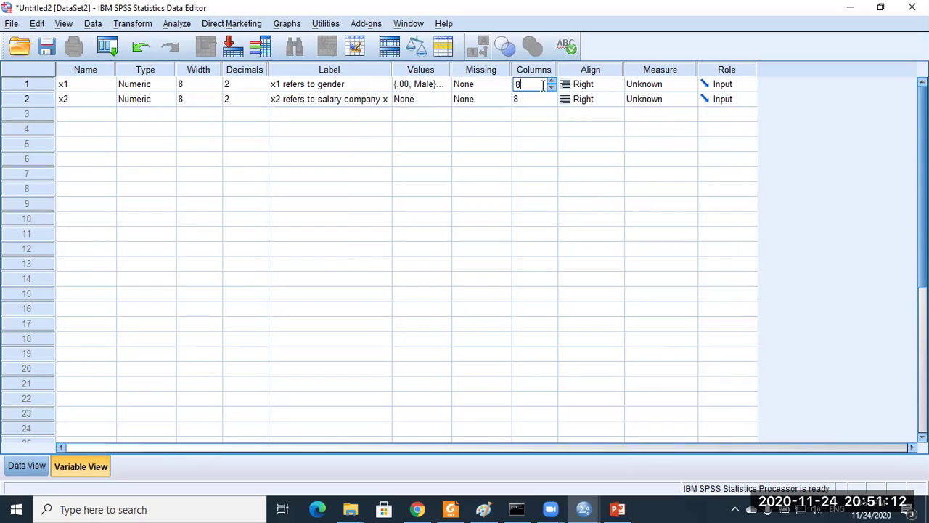
left_click(595, 85)
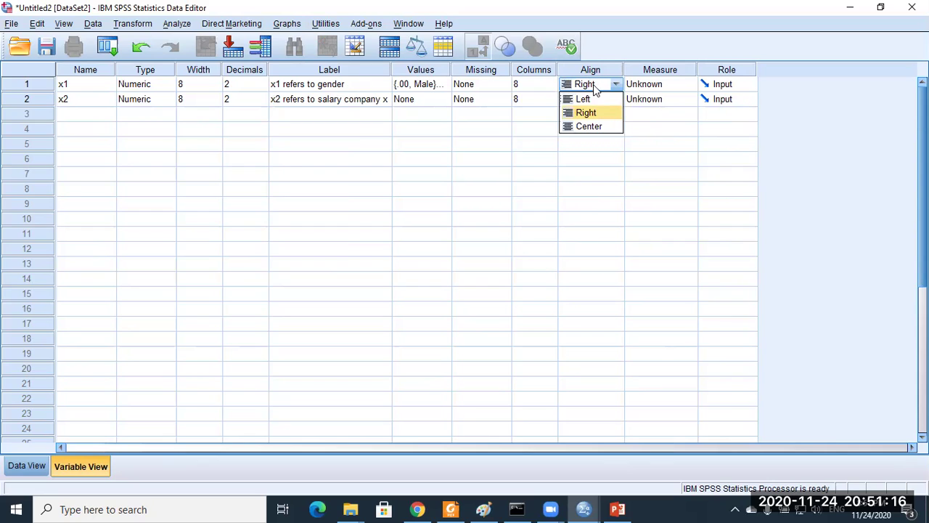
left_click(587, 127)
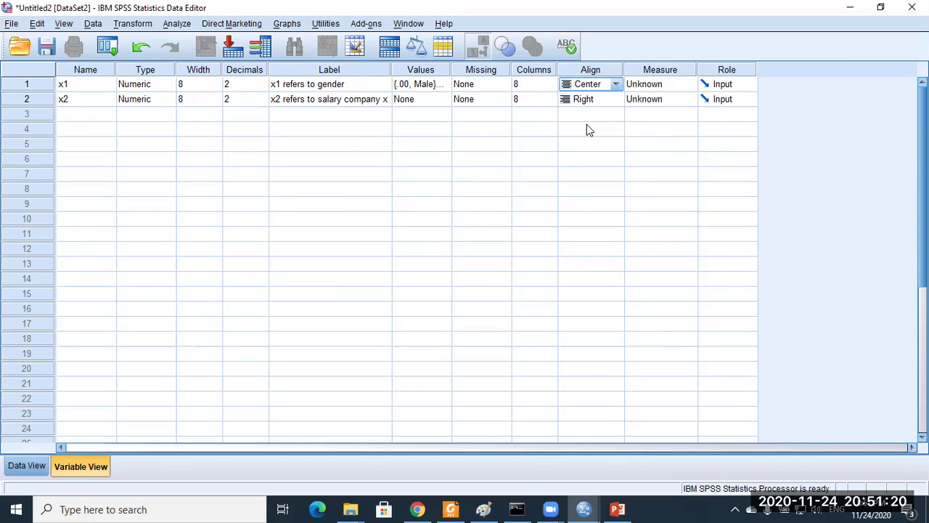
left_click(647, 86)
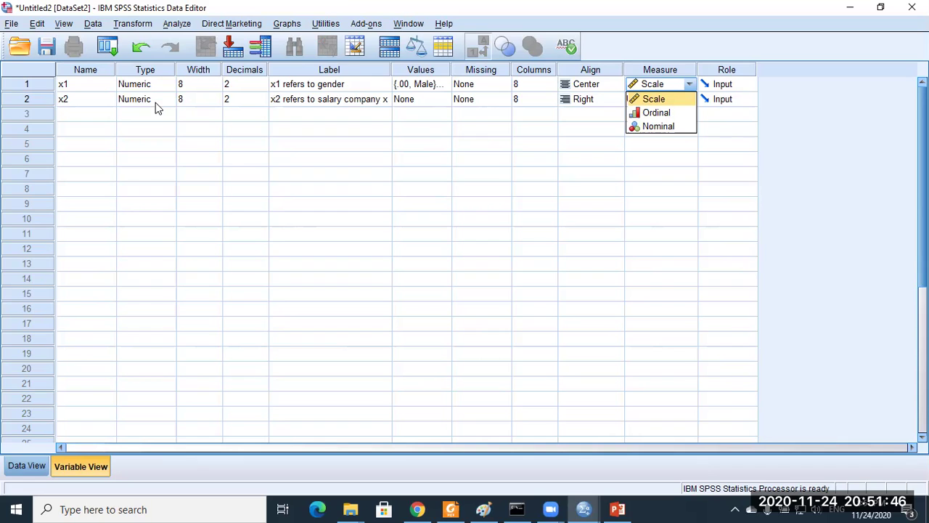
Change the variable type of x2 to String.
left_click(158, 105)
left_click(167, 100)
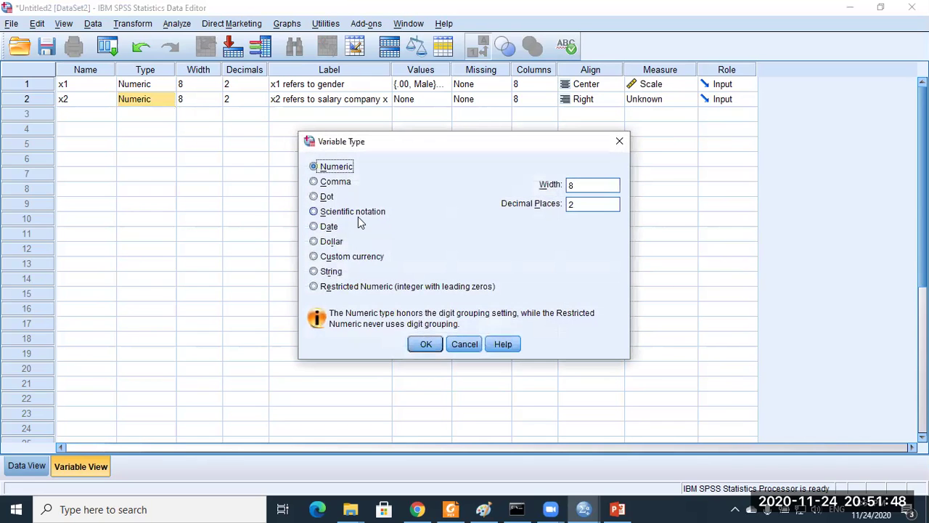
left_click(326, 272)
left_click(423, 344)
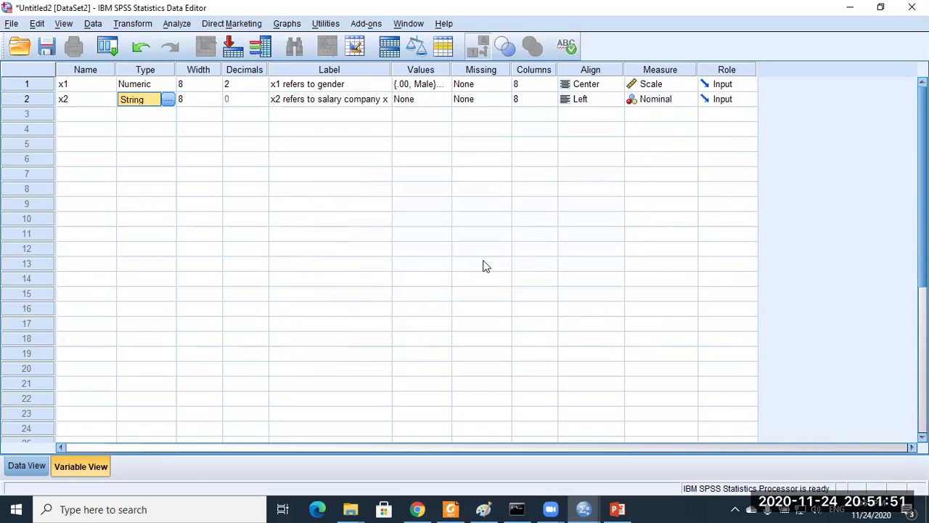
Choose Nominal as x2's measurement level and Input as its role.
left_click(676, 100)
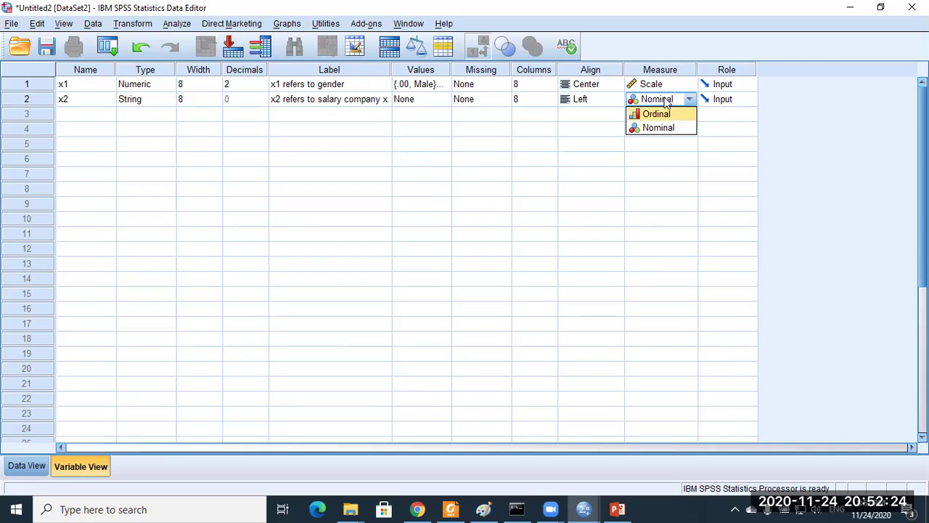
left_click(647, 129)
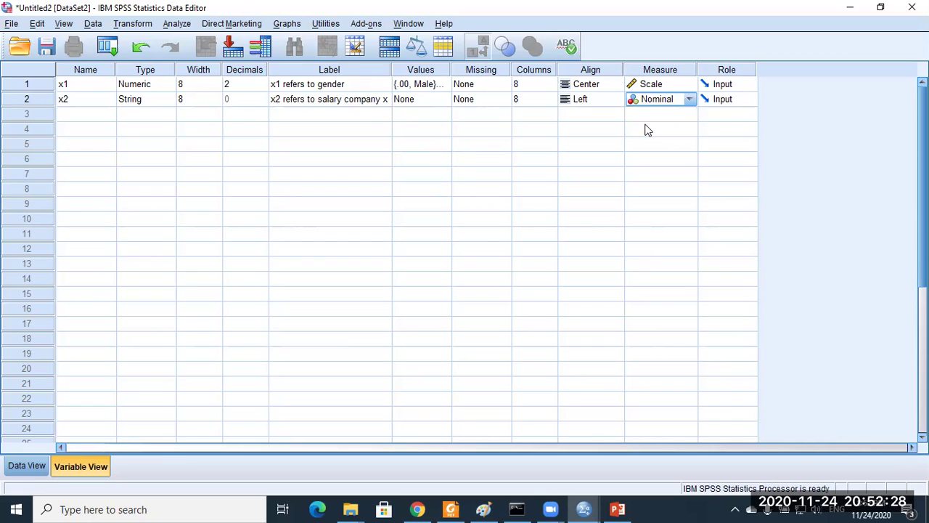
left_click(722, 99)
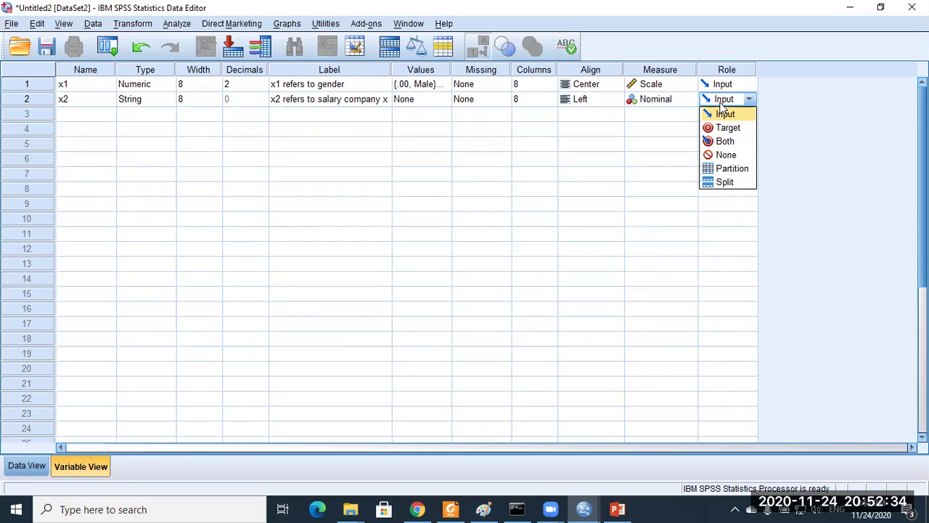
left_click(720, 115)
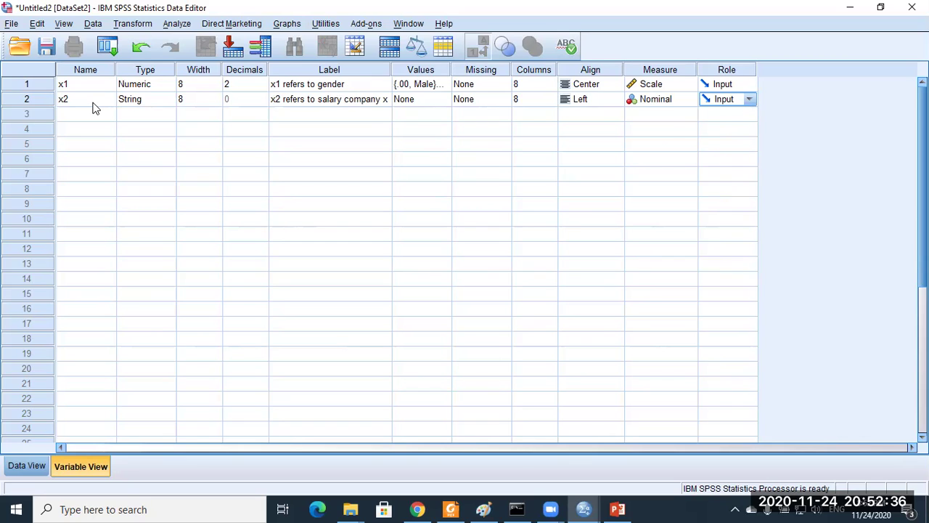
left_click(140, 85)
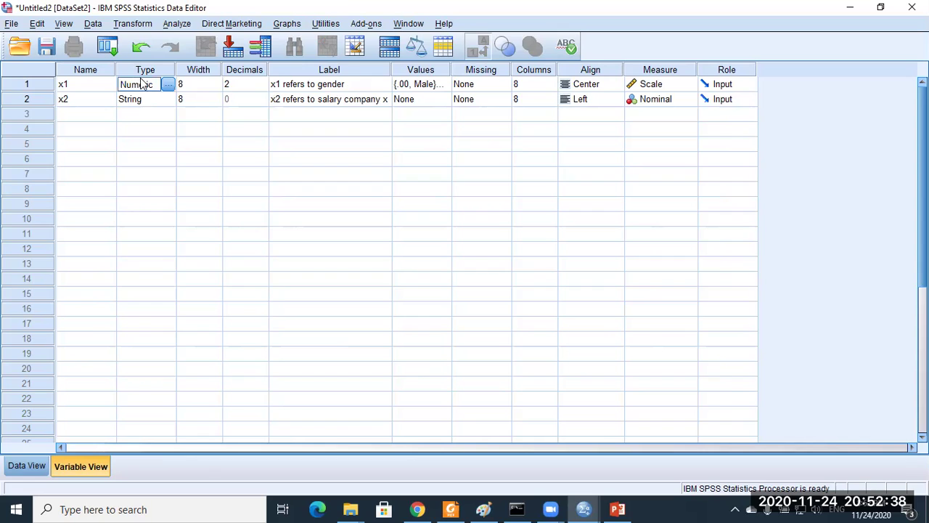
left_click(136, 101)
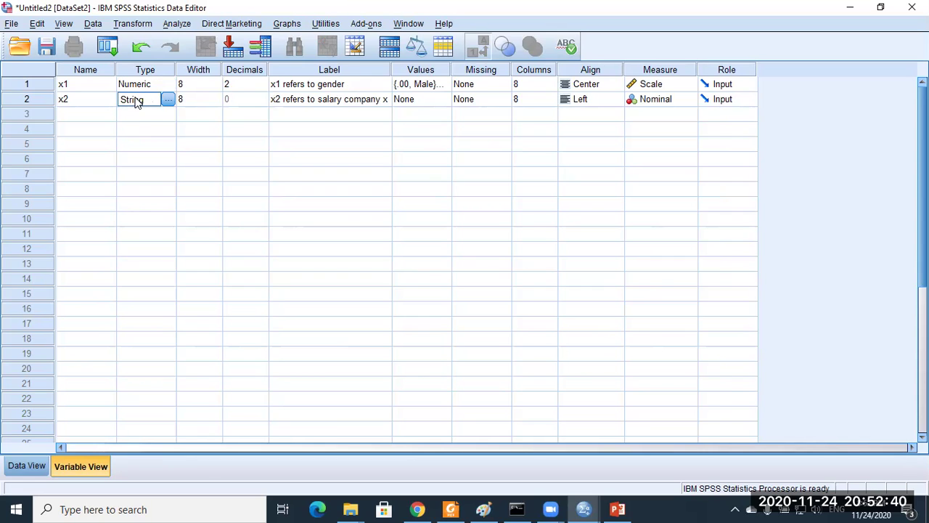
left_click(163, 99)
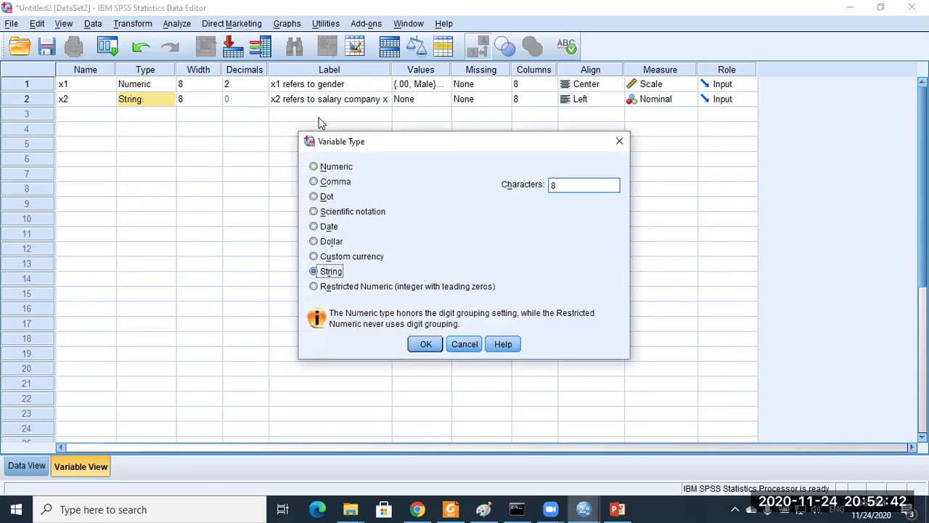
left_click(619, 141)
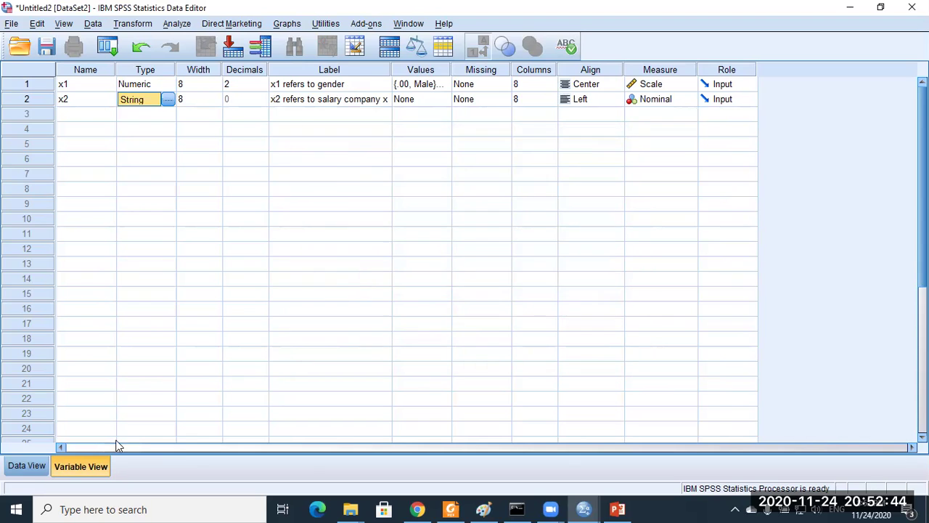
left_click(28, 466)
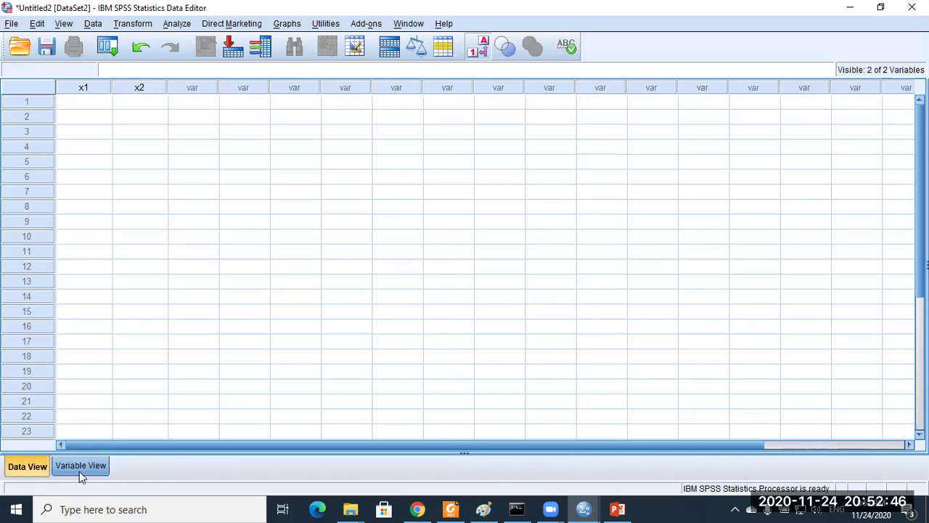
left_click(79, 471)
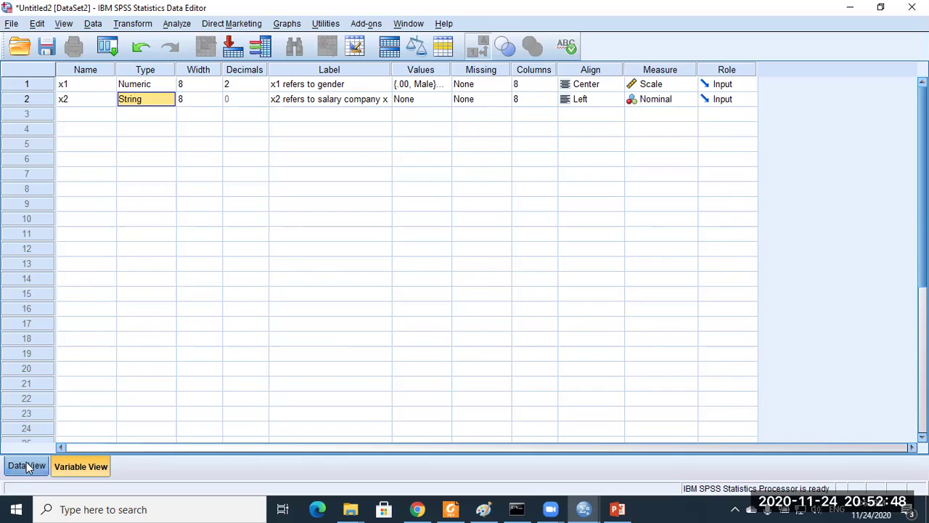
Enter the text values x, y and z for x2 in the first three cases of the data sheet.
left_click(27, 467)
left_click(152, 105)
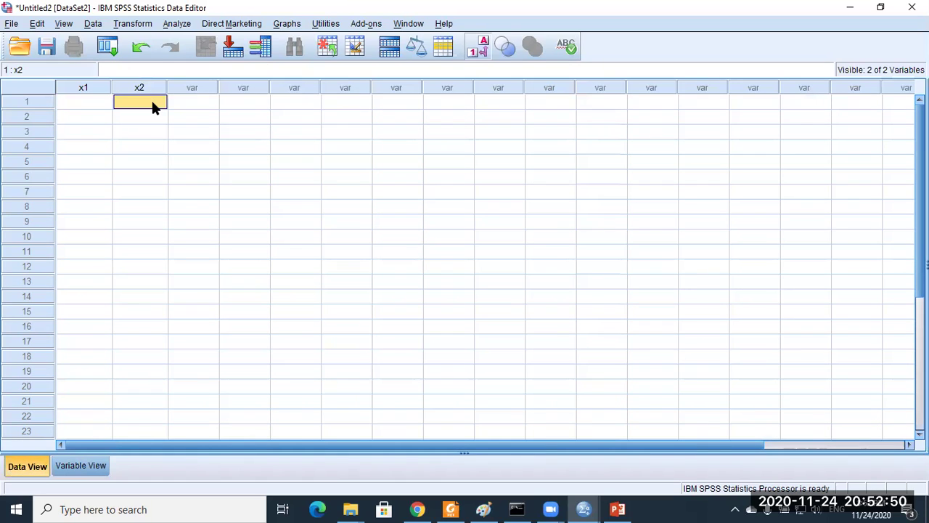
type("a")
key("BackSpace")
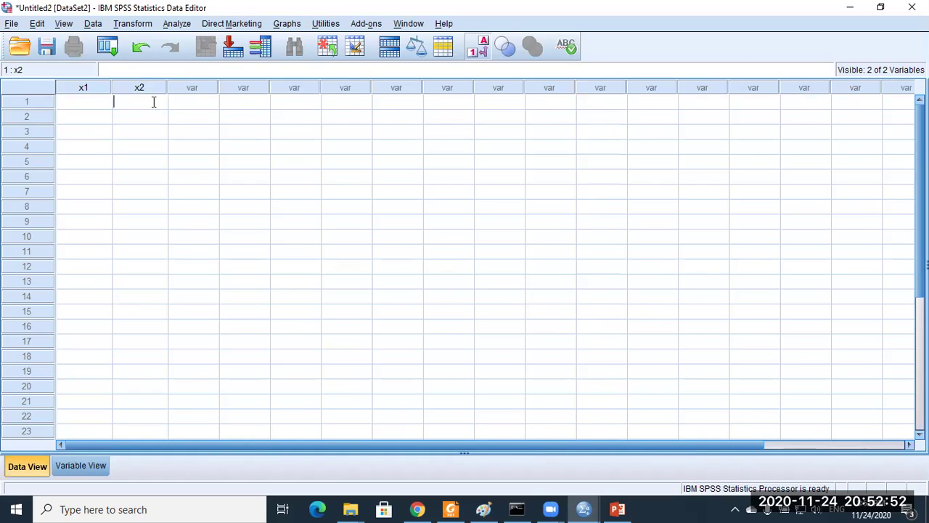
type("x")
key("Return")
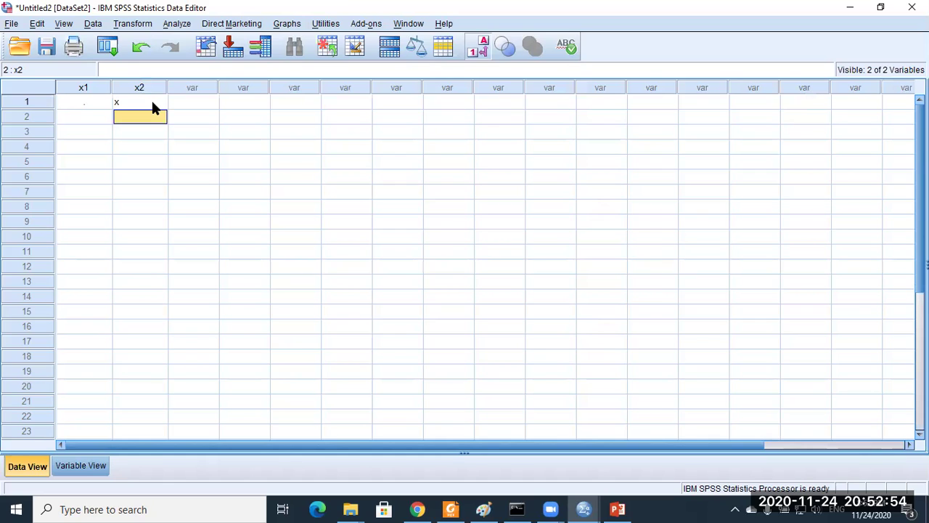
type("y")
type("z")
key("Return")
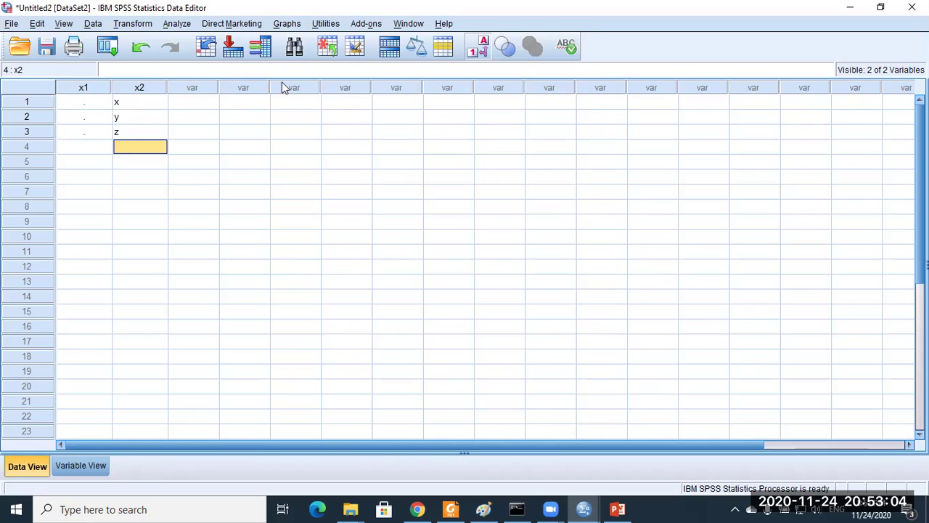
Check x1's value choices and try re-entering 0 as the value for the Male label.
double_click(82, 99)
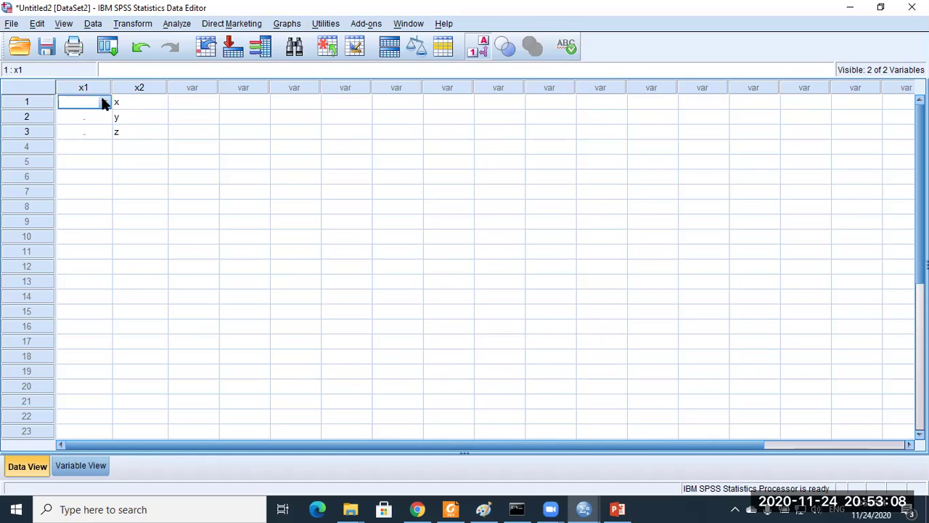
left_click(105, 102)
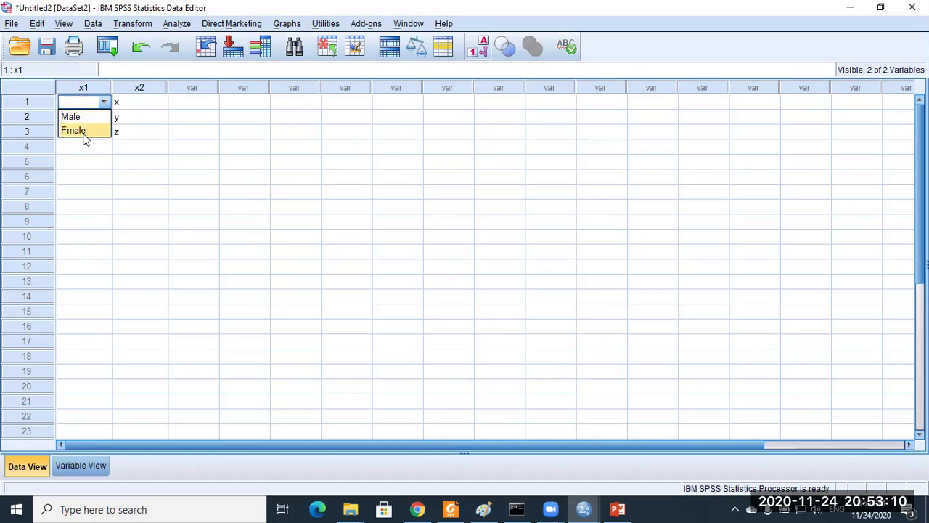
left_click(96, 467)
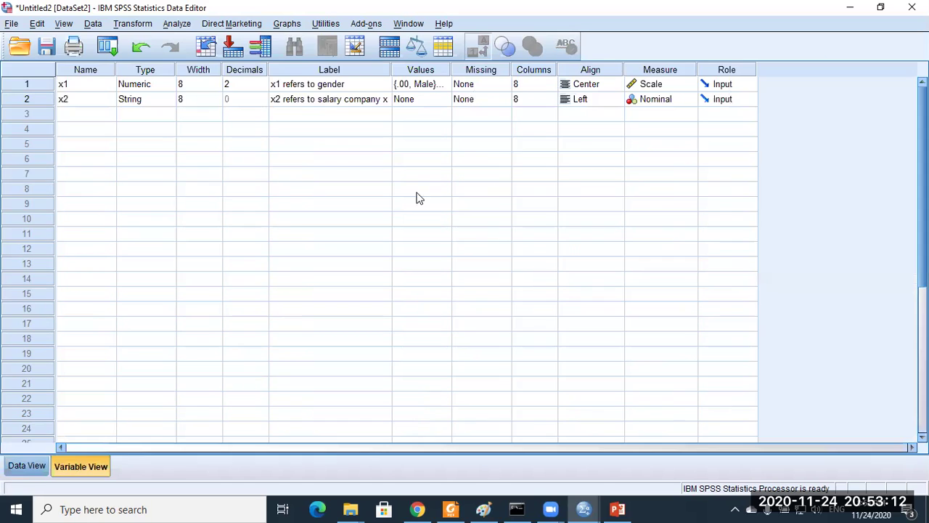
double_click(444, 85)
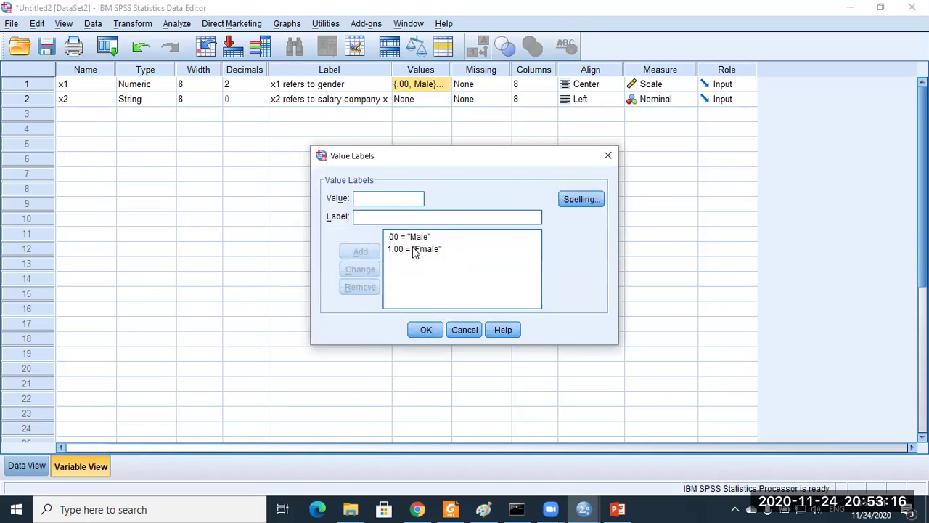
left_click(413, 248)
left_click(411, 237)
left_click_drag(374, 200, 352, 200)
type("0")
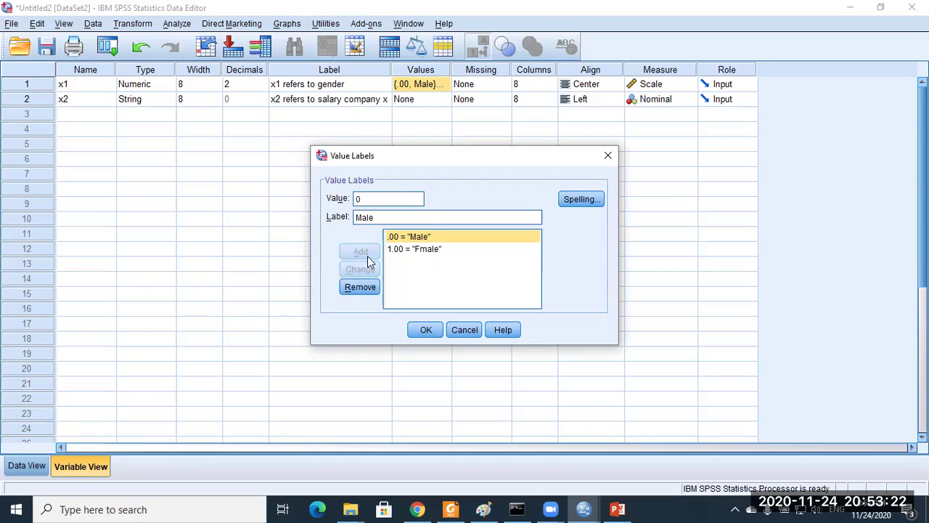
left_click(606, 157)
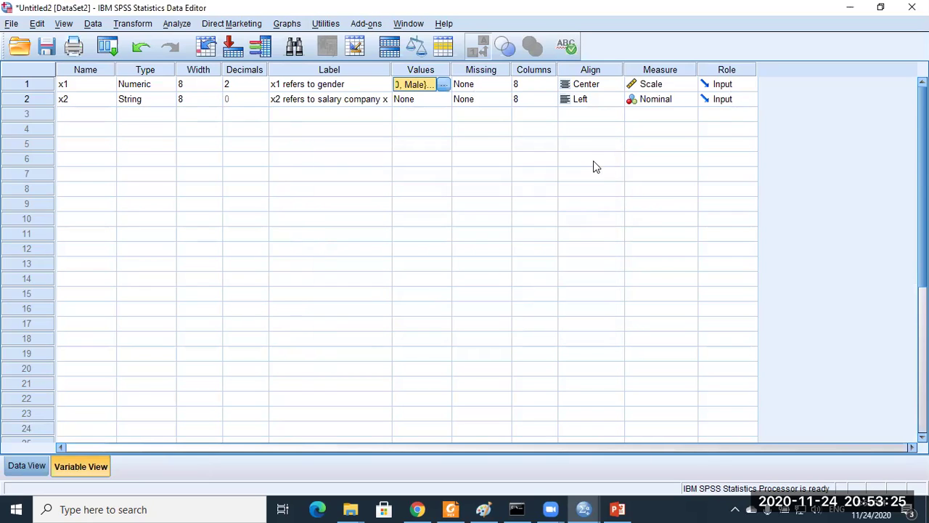
Assign x1 the labelled values Fmale, Fmale and Male in the first three cases of the data sheet.
left_click(28, 465)
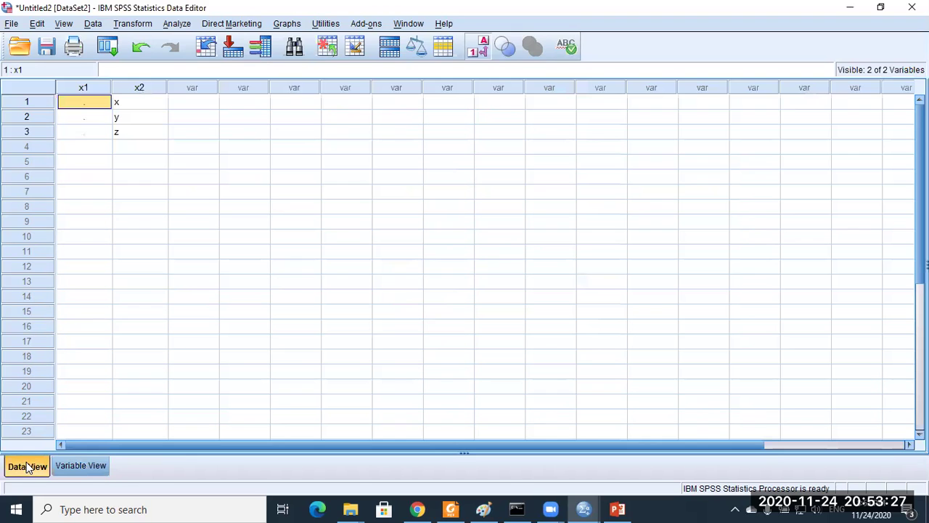
left_click(103, 106)
left_click(104, 105)
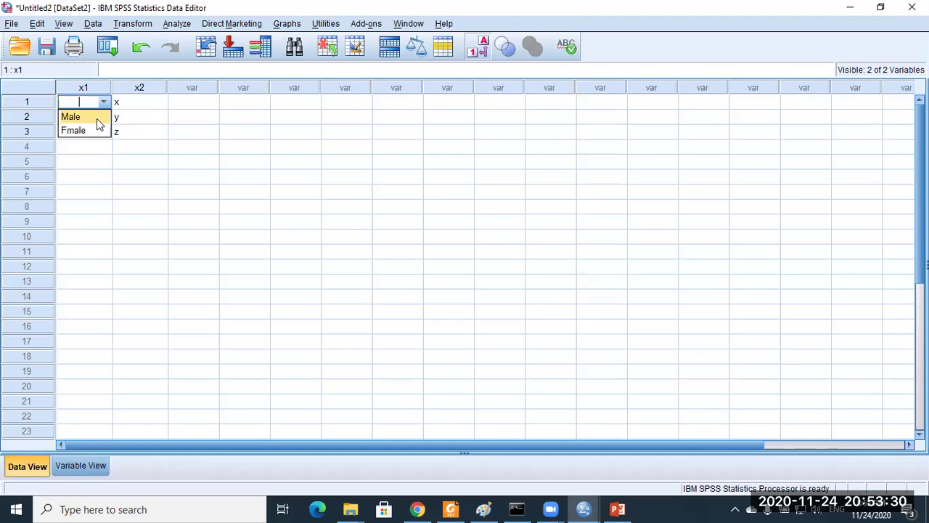
left_click(90, 126)
left_click(100, 120)
left_click(101, 120)
left_click(104, 117)
left_click(92, 144)
left_click(102, 131)
left_click(104, 133)
left_click(104, 133)
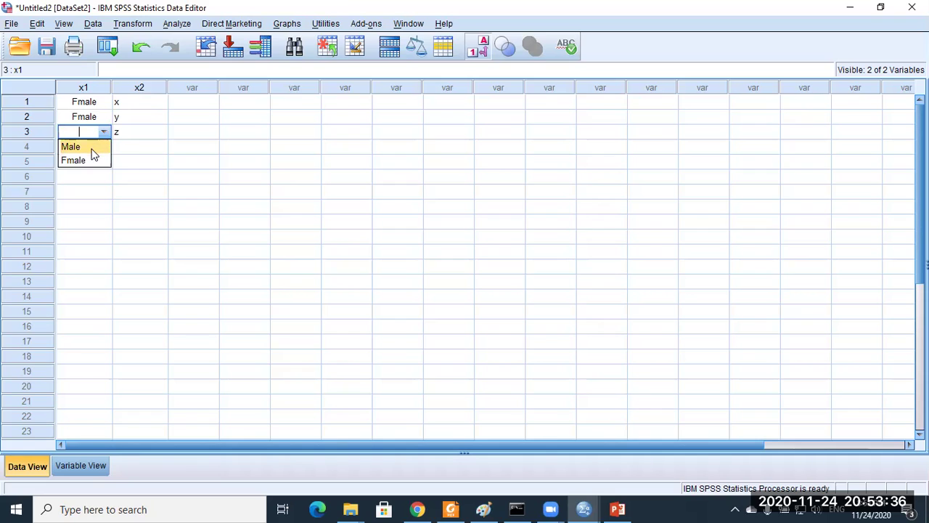
left_click(91, 147)
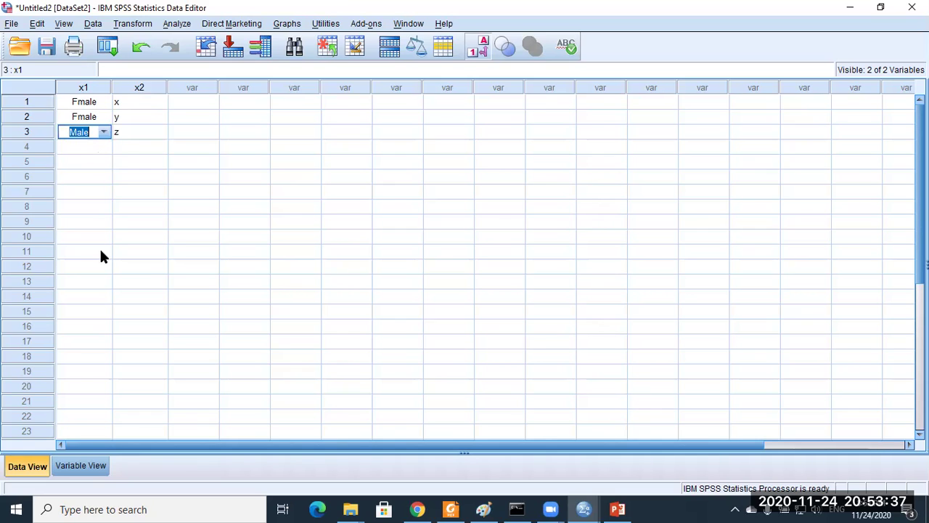
Add a third variable named x3 and set its measurement level to Scale.
left_click(78, 463)
left_click(77, 107)
left_click(77, 108)
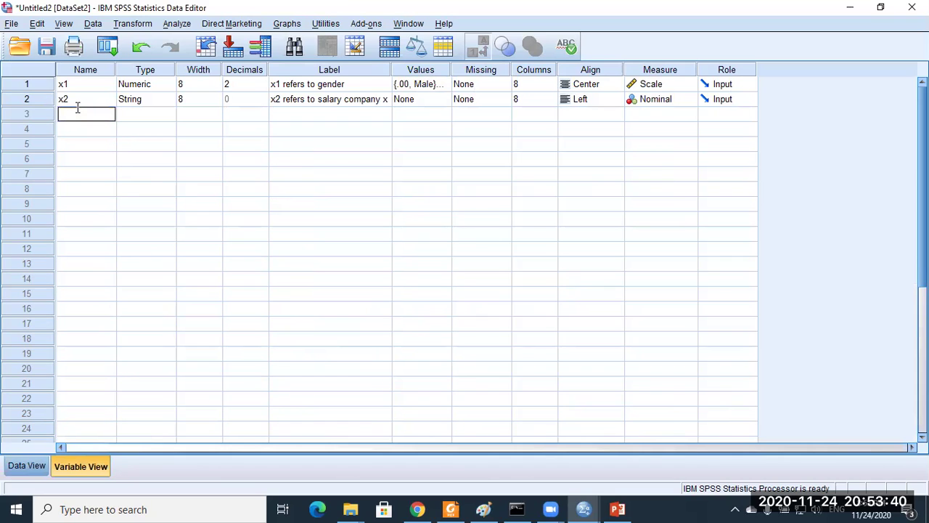
key("Return")
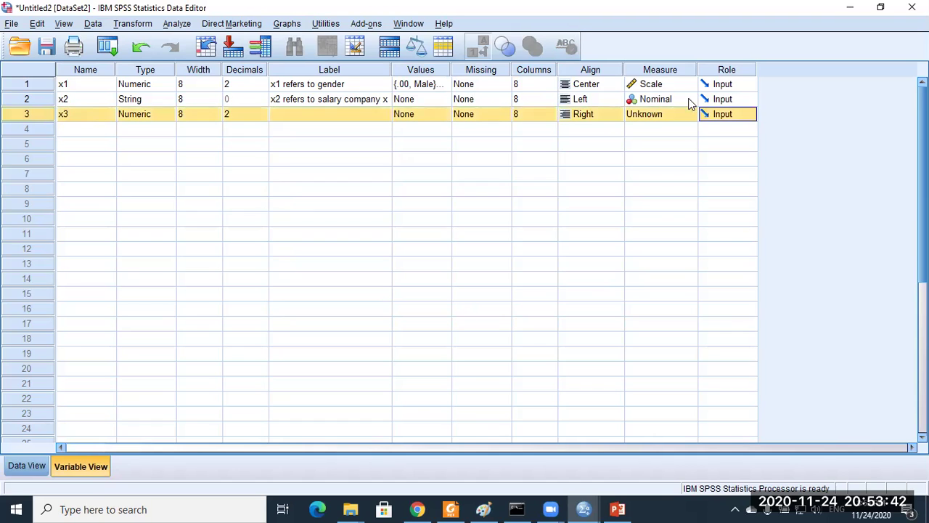
left_click(672, 116)
left_click(662, 134)
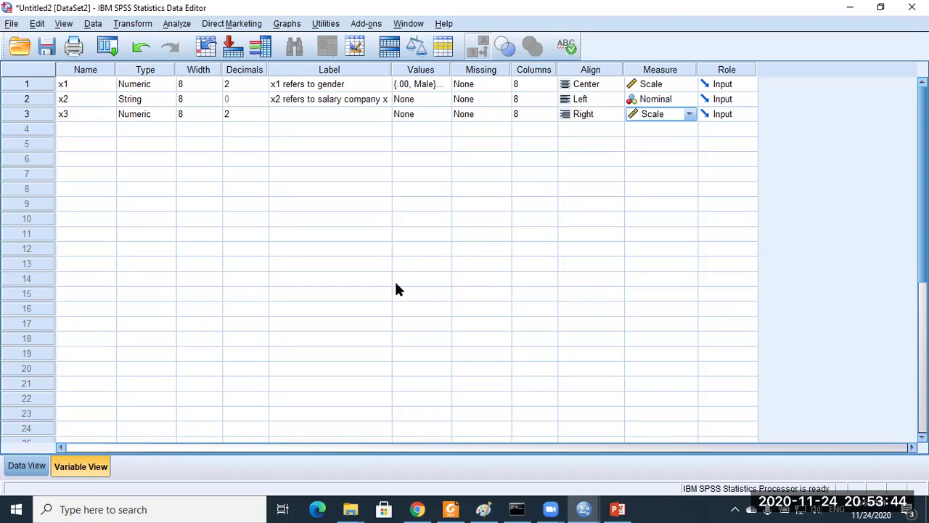
Enter 10, 20, 30, 40 and 50 for x3 in the first five cases of the data sheet.
left_click(31, 465)
left_click(197, 101)
type("10")
key("Return")
type("20")
key("Return")
type("30")
key("Return")
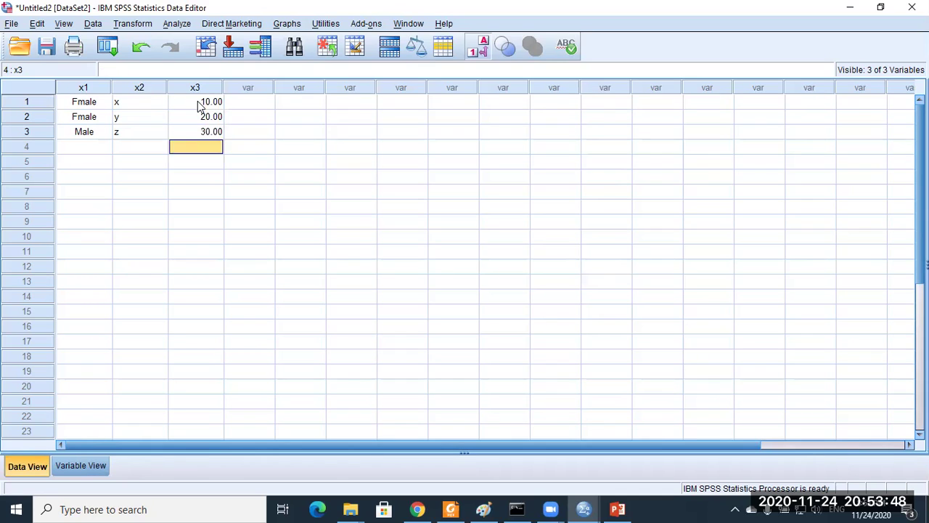
type("40")
key("Return")
type("50")
key("Return")
Enter the text values a and b for x2 in cases 4 and 5.
key("Left")
key("Left")
key("Up")
key("Up")
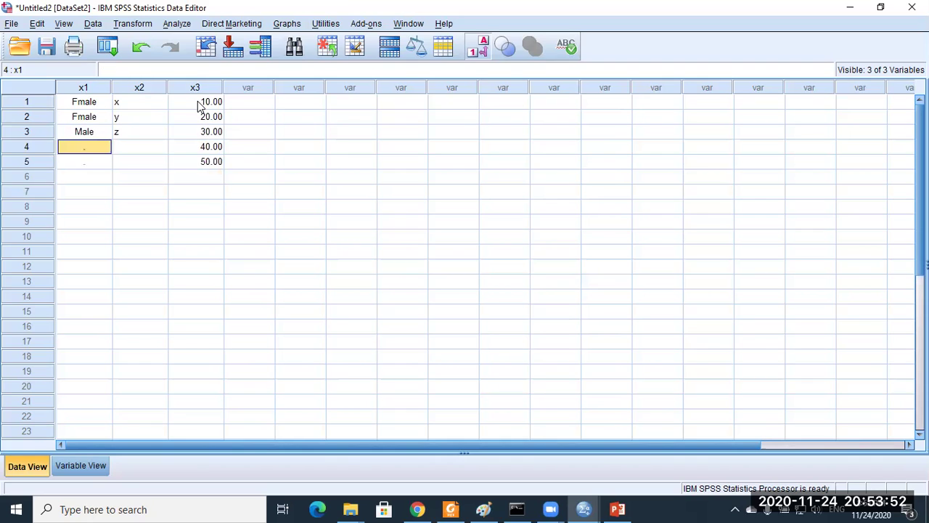
left_click(157, 145)
type("a")
key("Return")
type("b")
key("Return")
Set x1 to Fmale in case 4 and to Male in case 5.
double_click(98, 149)
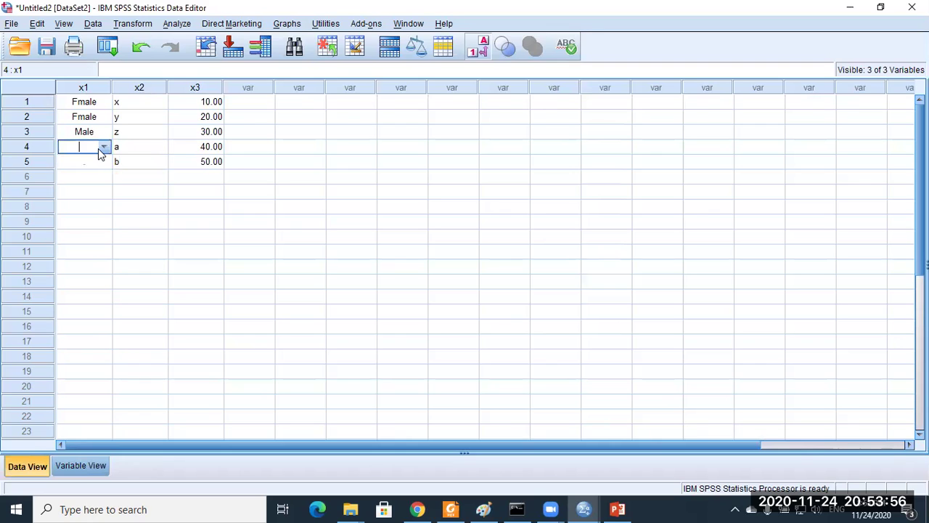
left_click(104, 147)
left_click(80, 175)
left_click(101, 162)
double_click(101, 162)
left_click(104, 163)
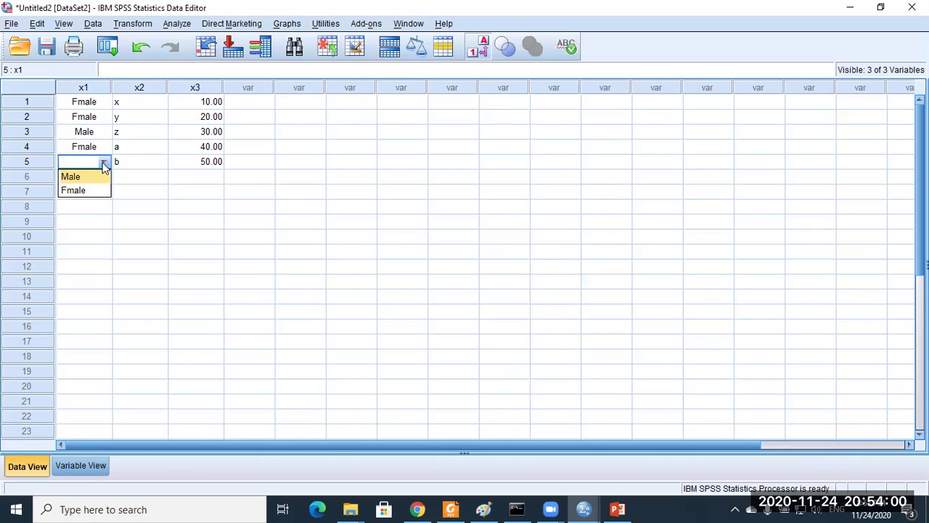
left_click(95, 179)
left_click(151, 169)
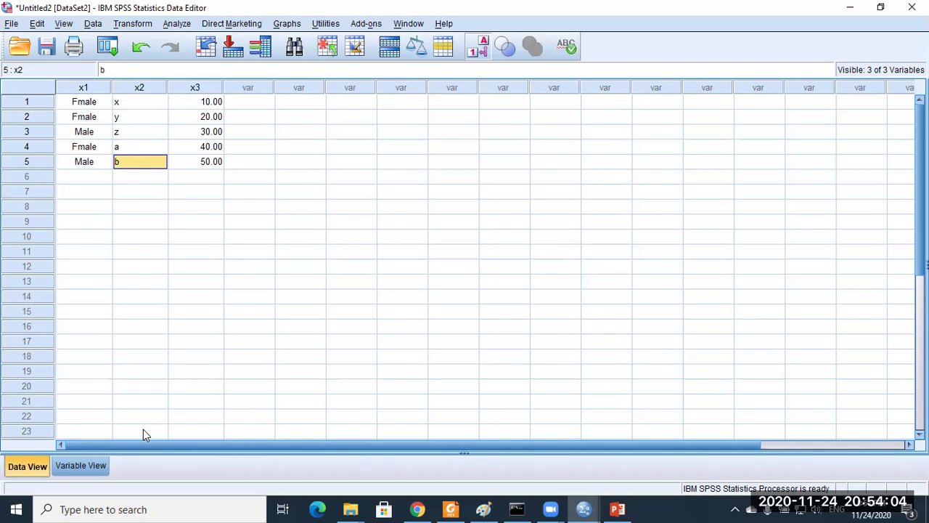
left_click(92, 465)
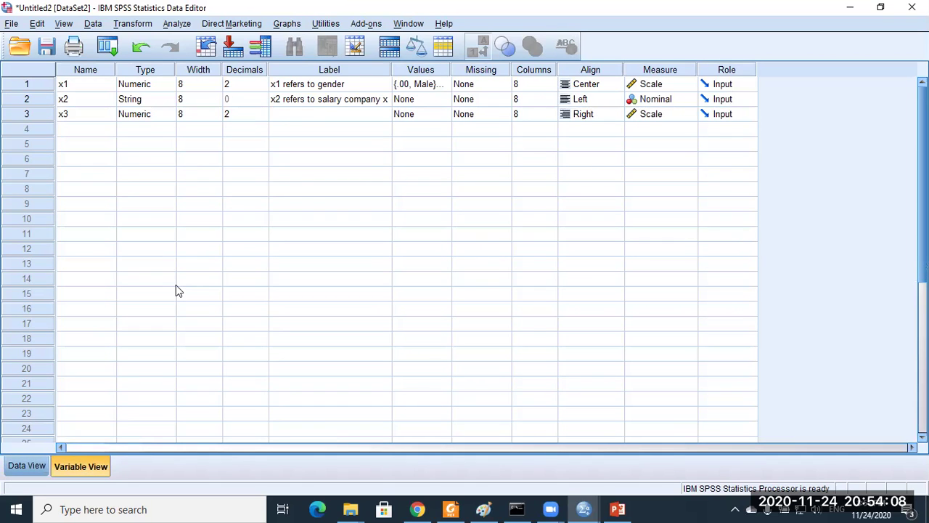
left_click(33, 465)
left_click(125, 325)
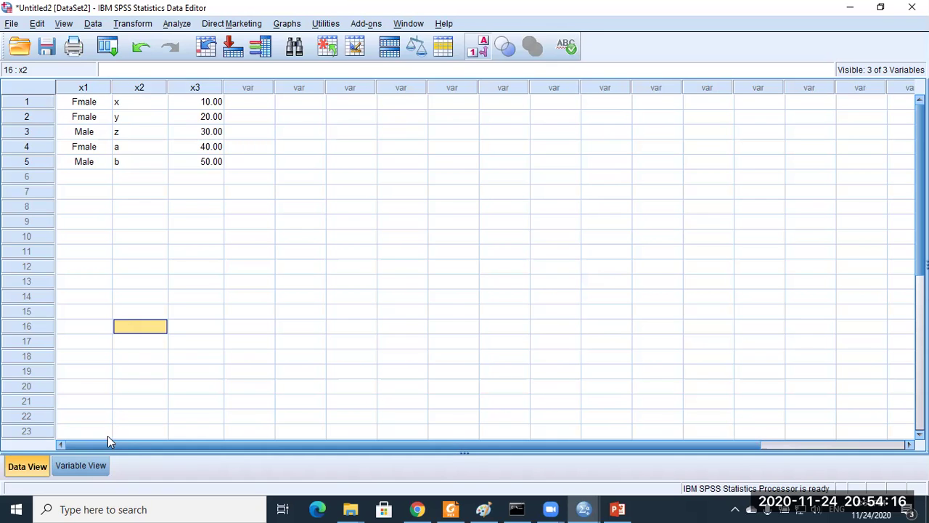
left_click(91, 465)
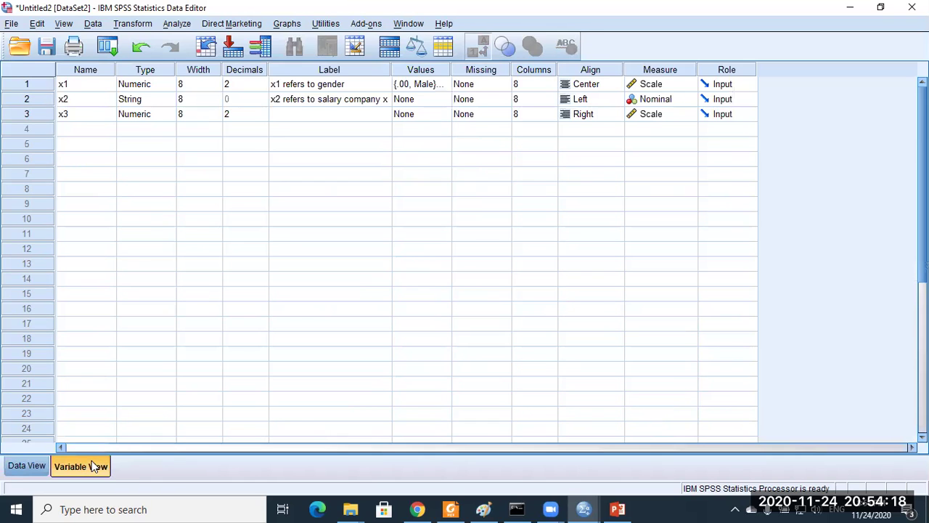